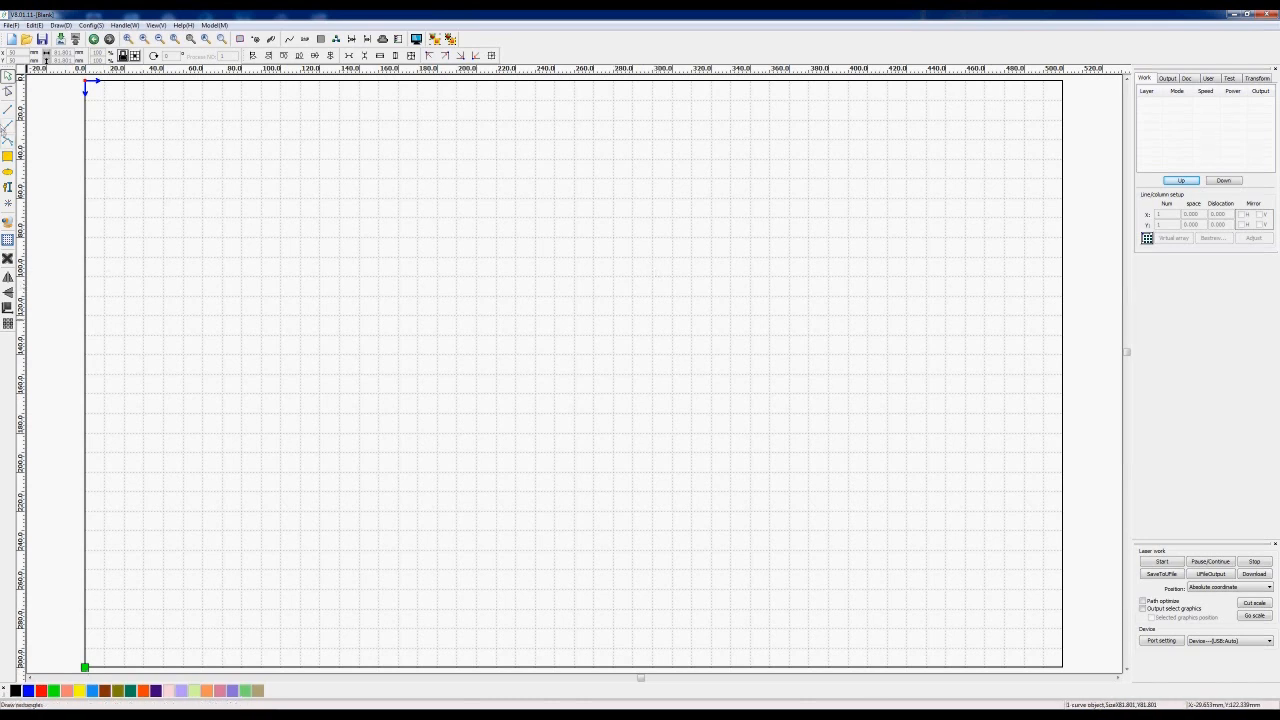
- Draw a square with the Rectangle tool near the upper-left of the work area
click(10, 158)
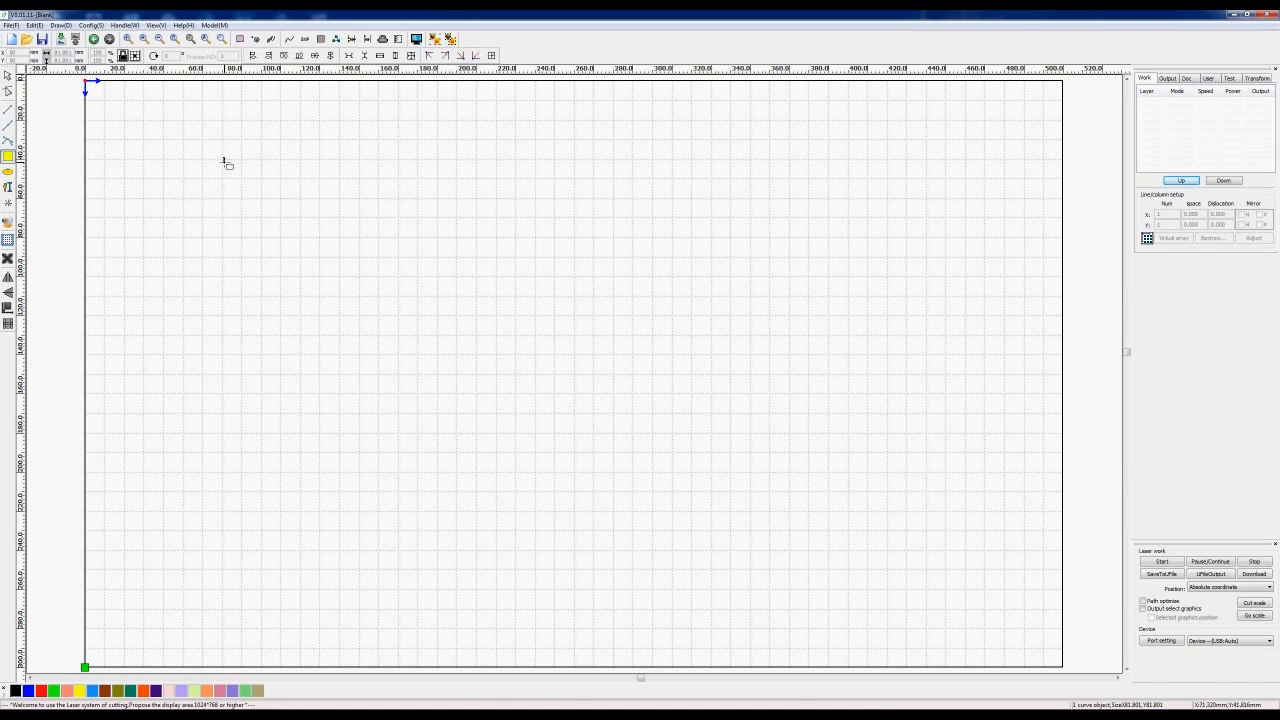
drag(223, 159, 352, 286)
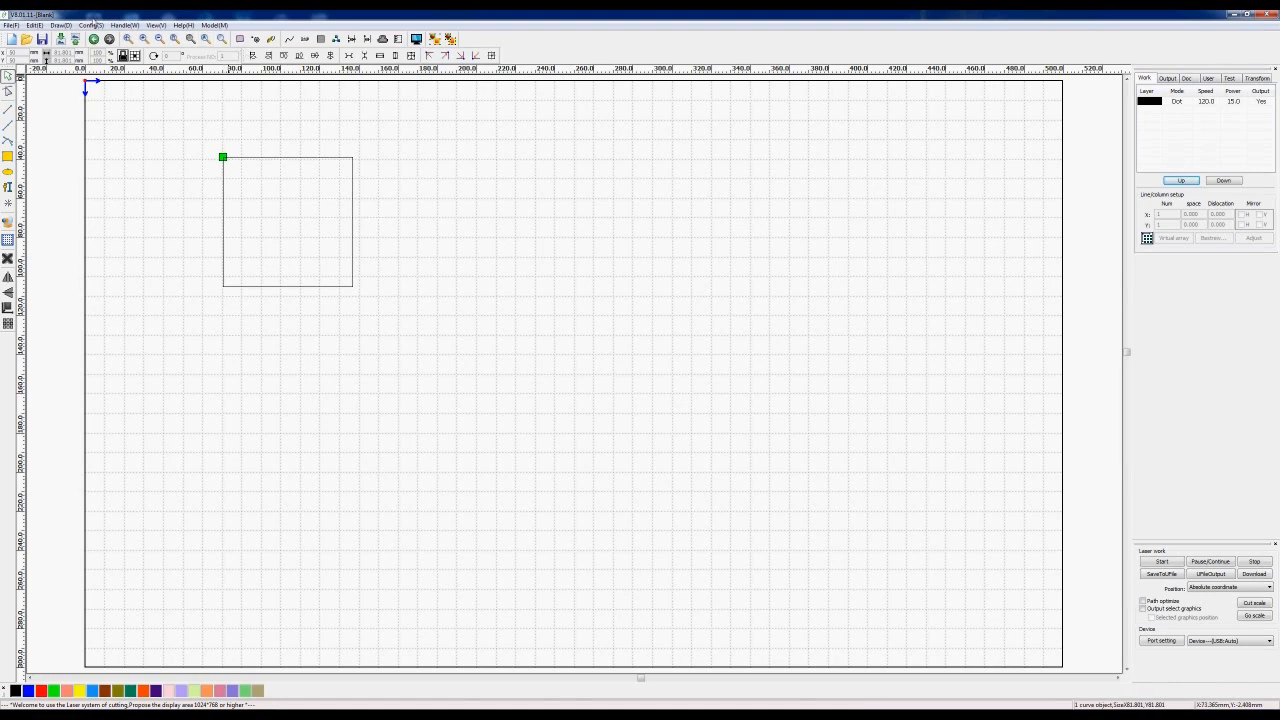
click(90, 25)
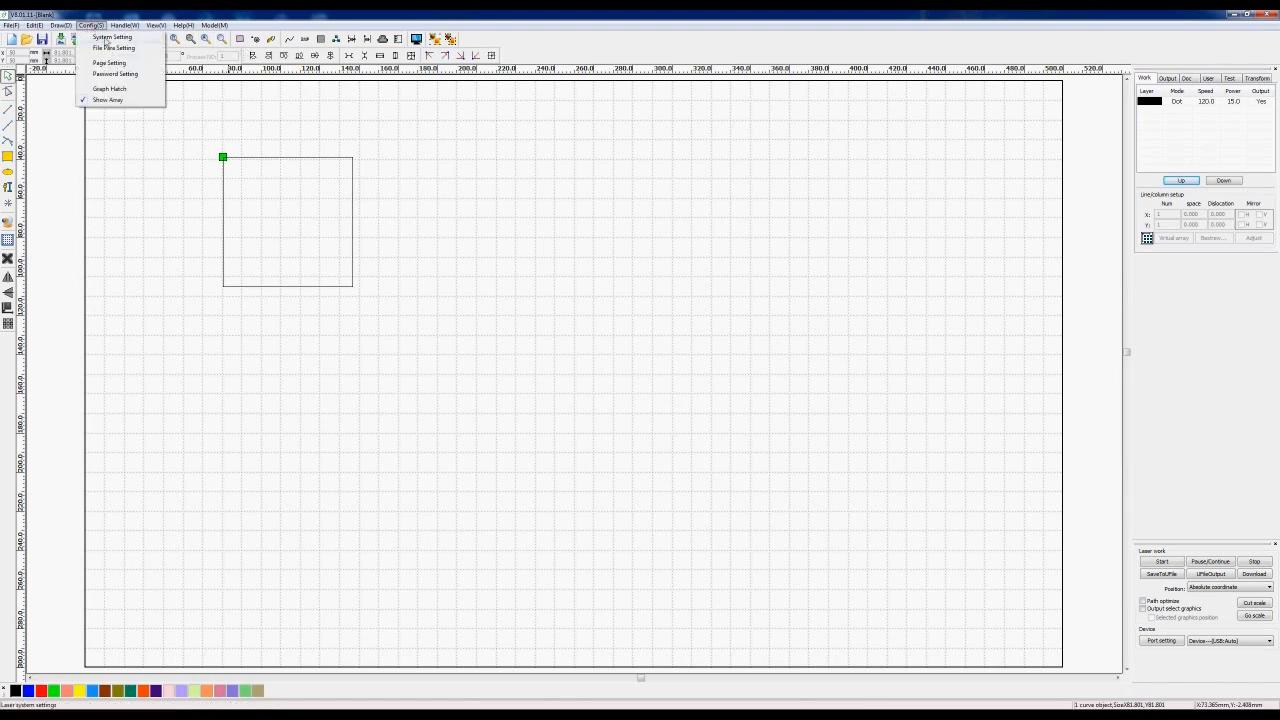
click(104, 37)
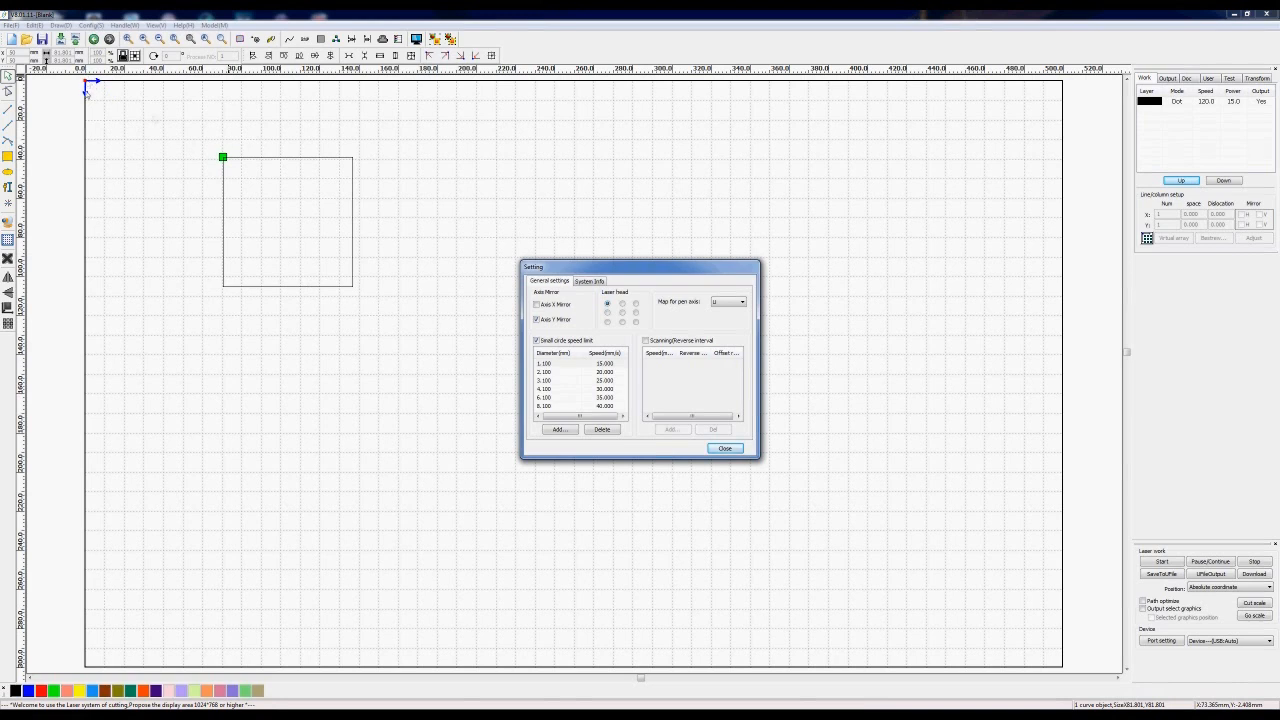
click(725, 448)
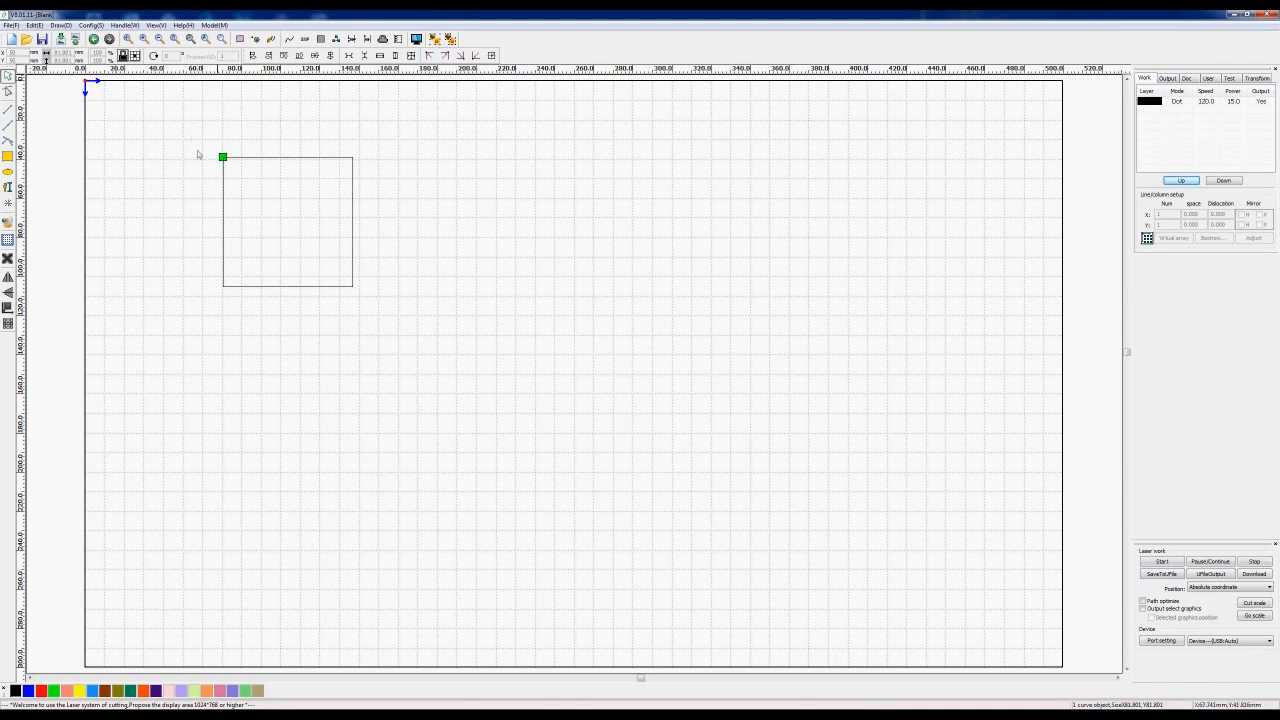
- Resize the selected square to 100 mm via the property bar size field, then deselect it
drag(194, 134, 435, 346)
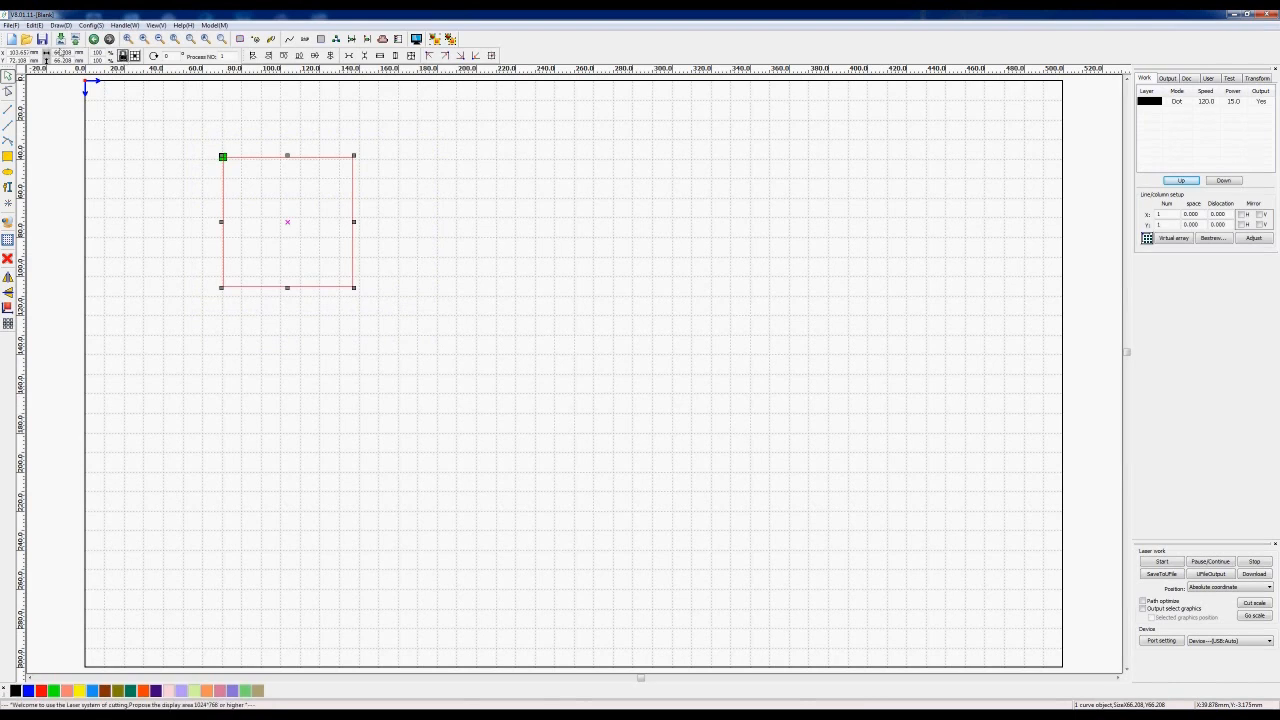
drag(54, 52, 76, 55)
text(3)
key(Return)
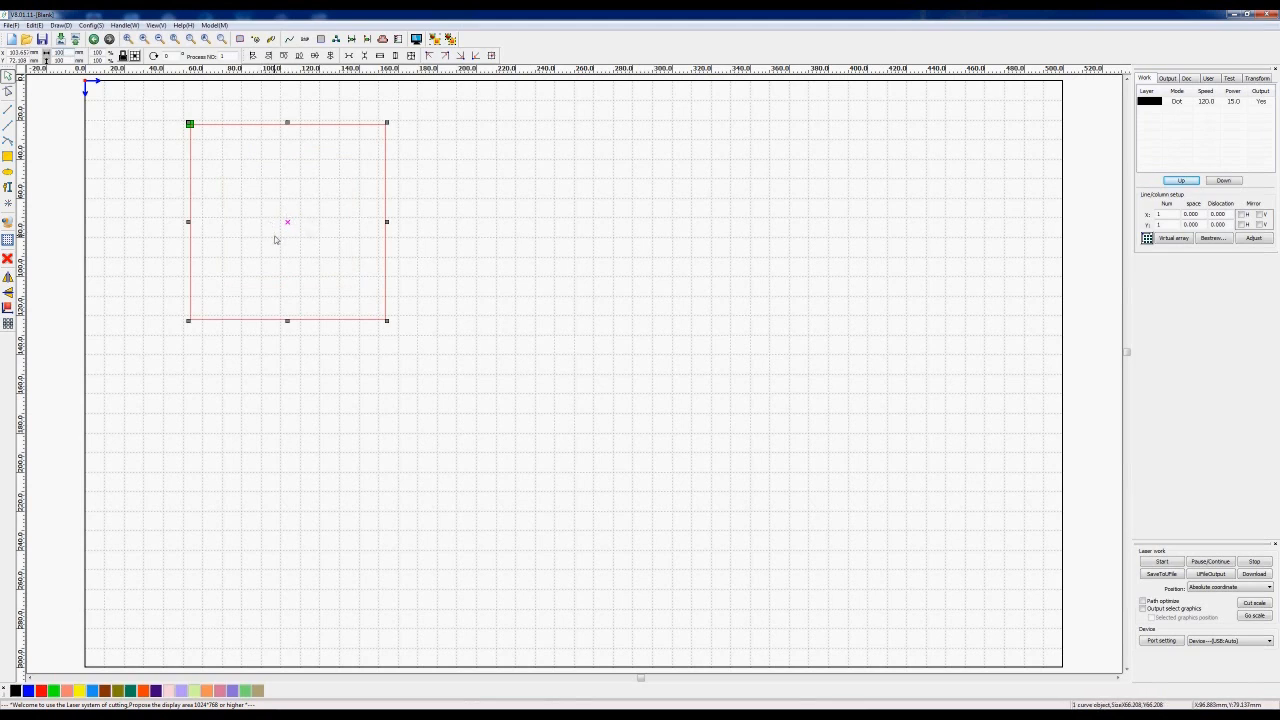
click(551, 331)
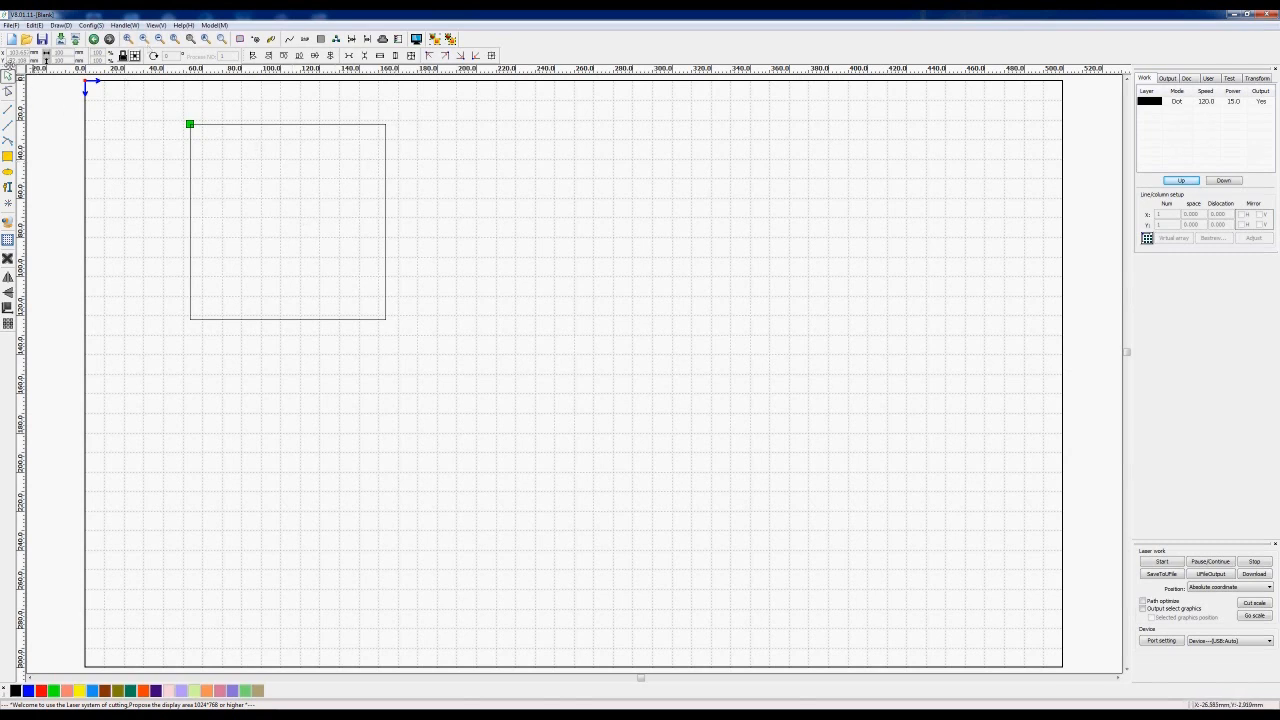
- Position the square's centre at X 100 mm and Y 100 mm, then deselect it
drag(168, 109, 498, 357)
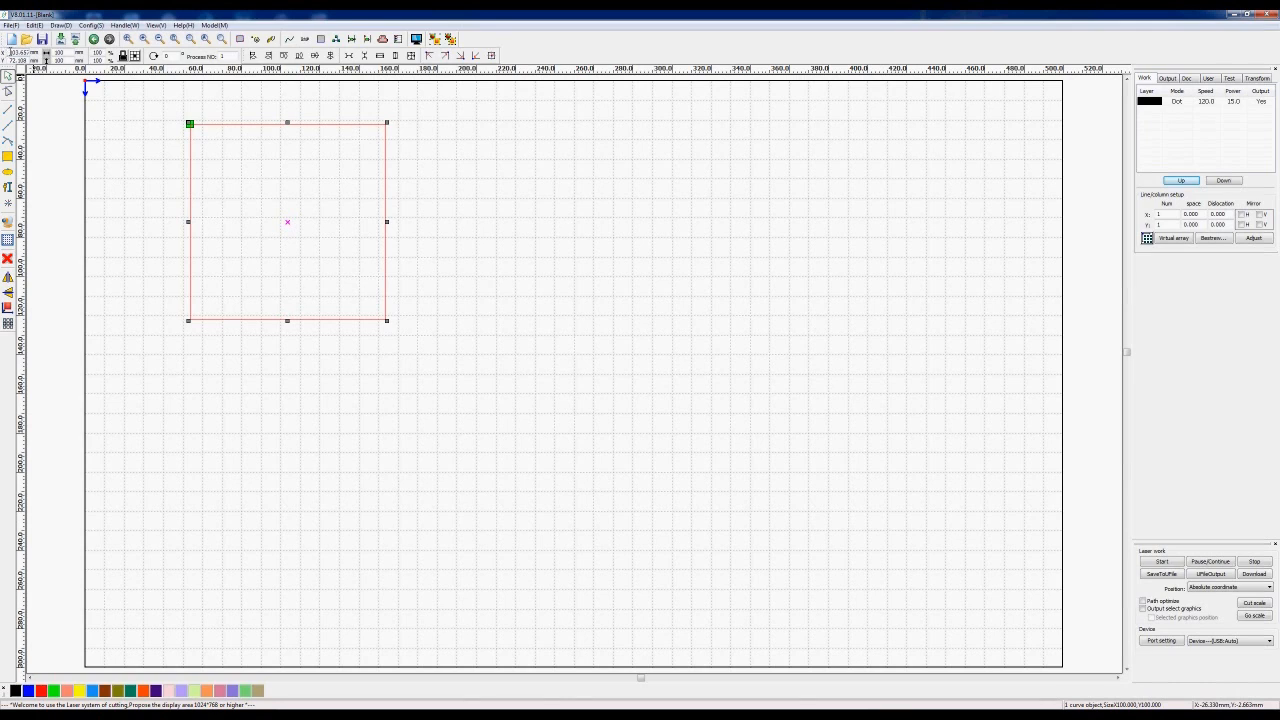
drag(10, 52, 30, 53)
text(100)
key(Return)
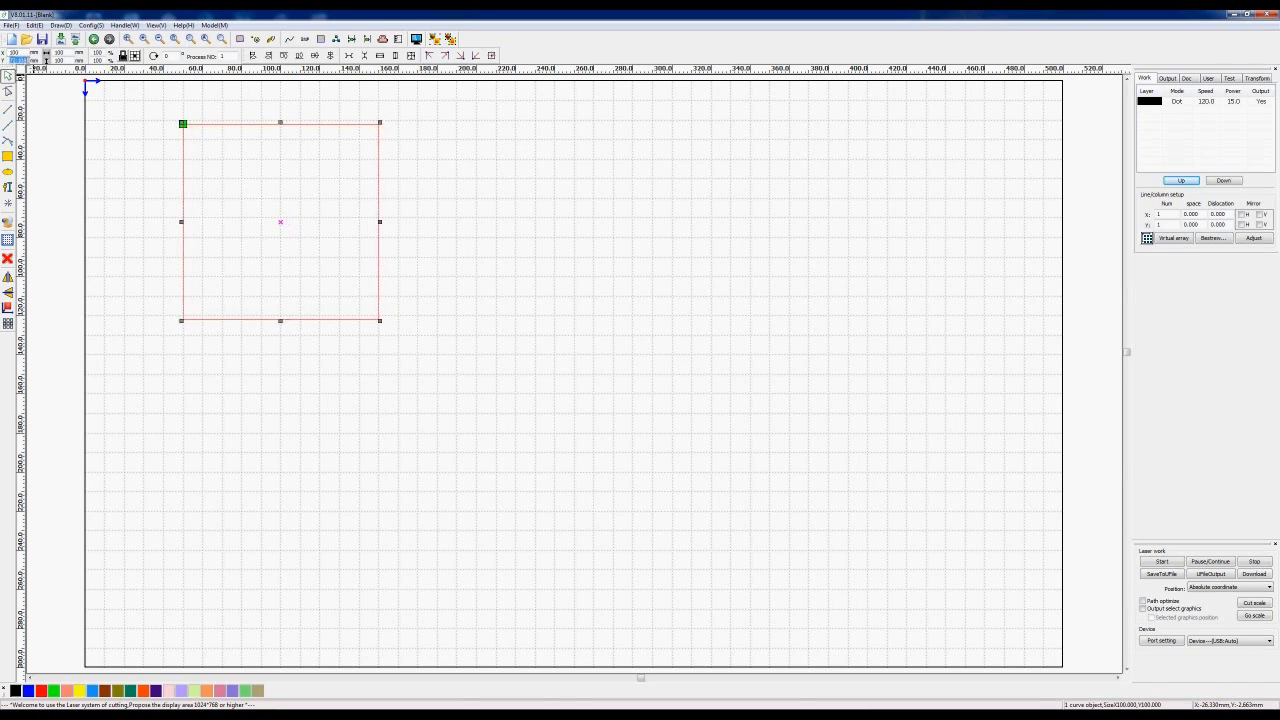
key(Return)
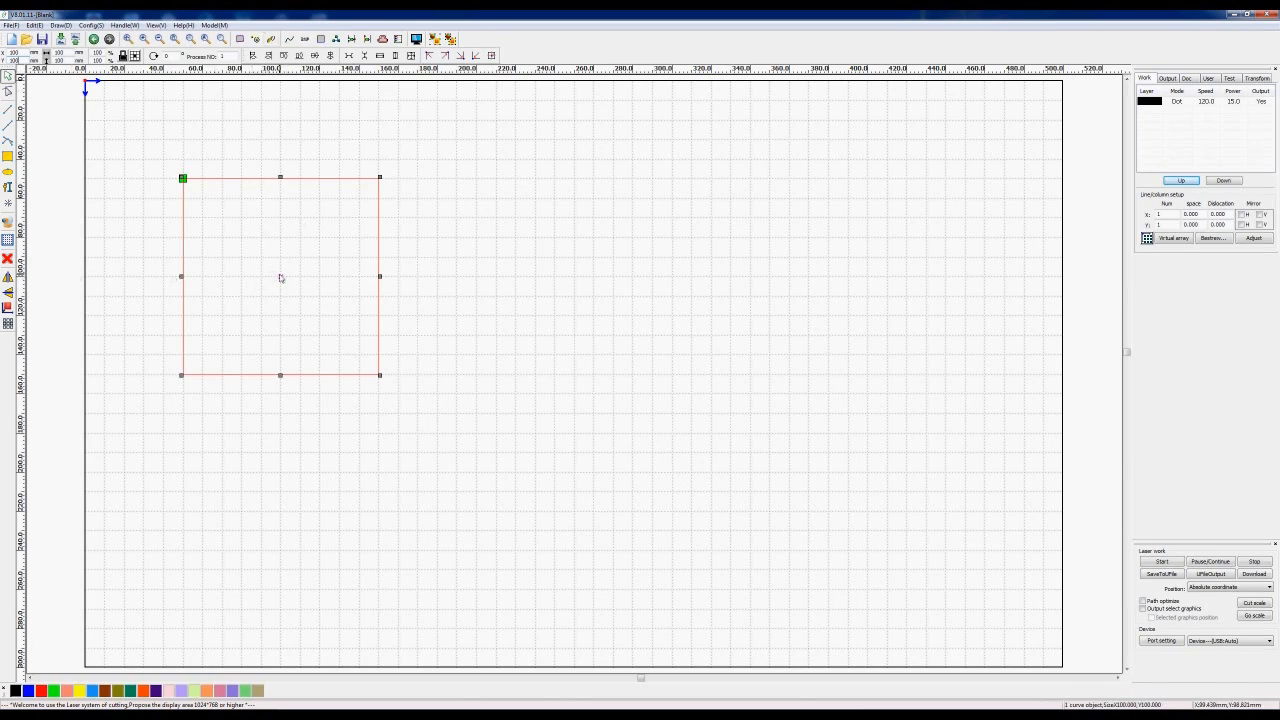
click(546, 294)
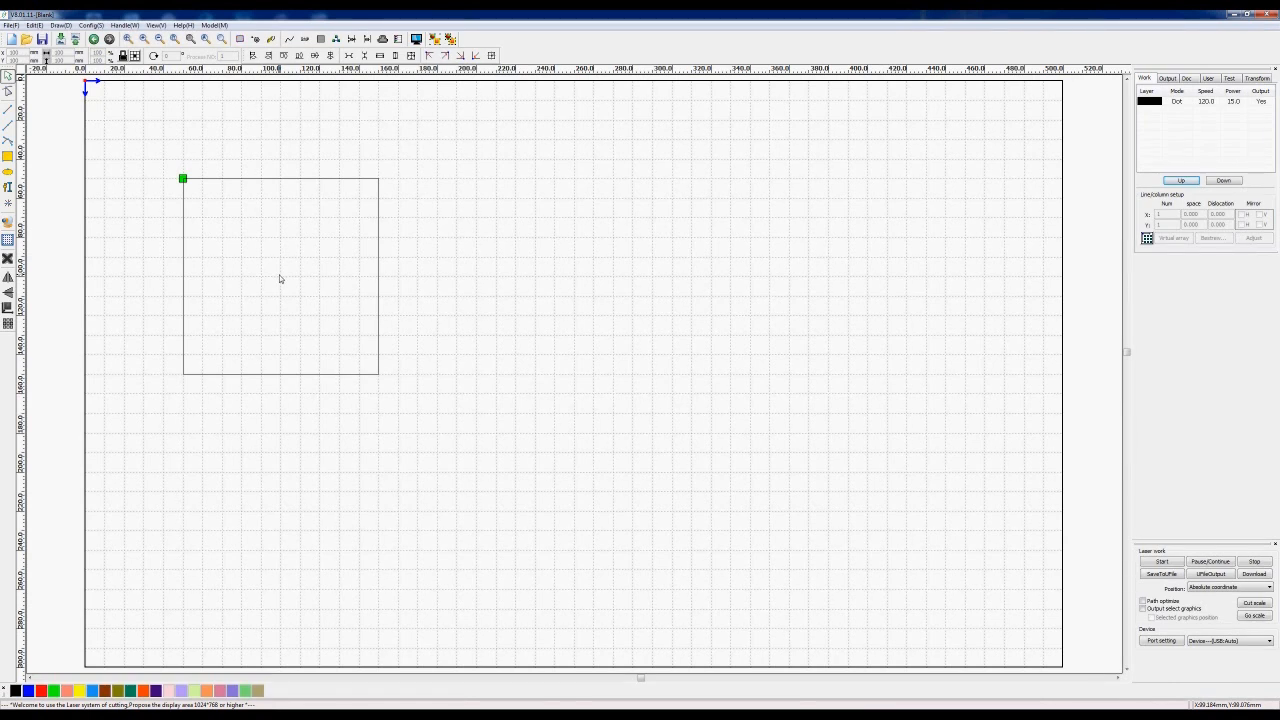
click(134, 56)
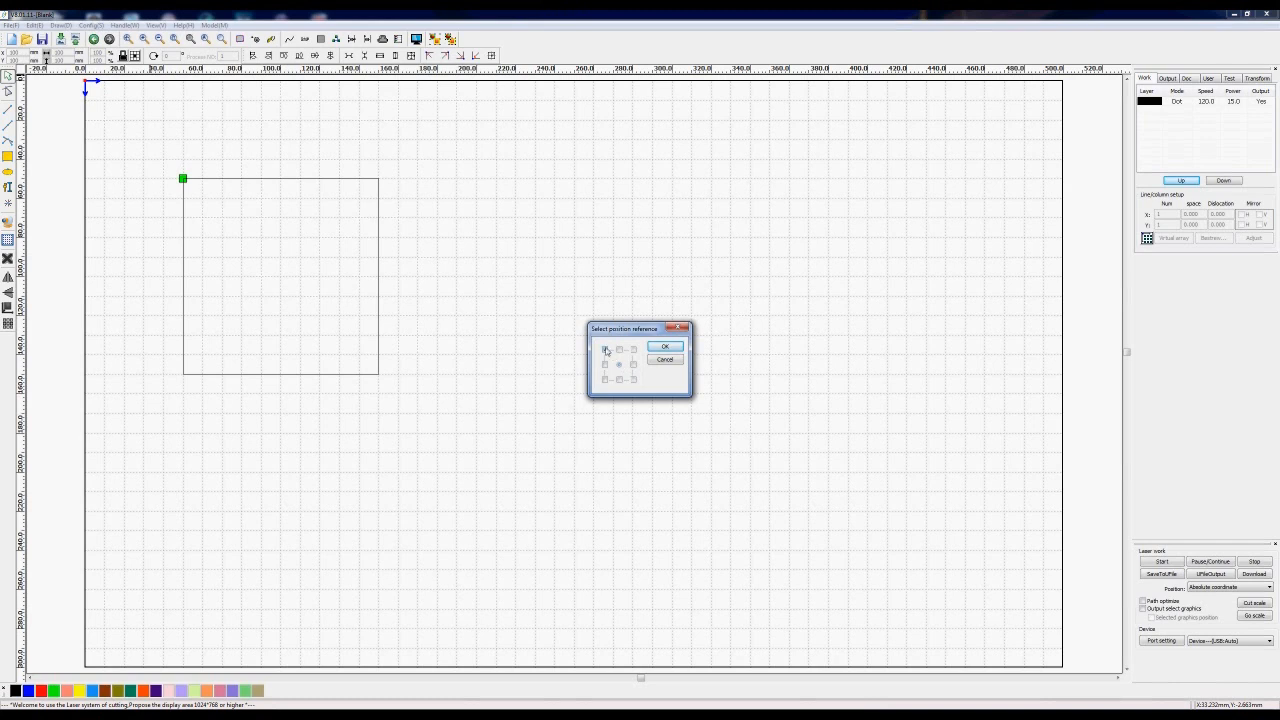
click(665, 347)
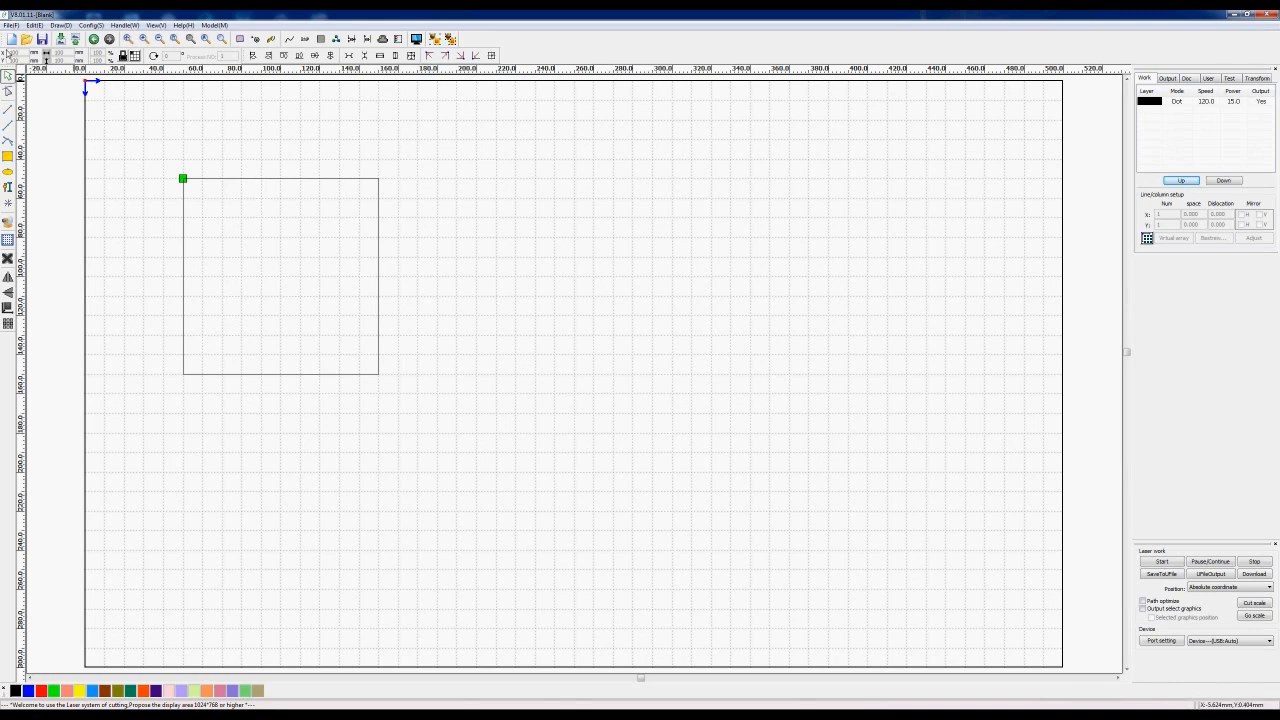
- Select the square and drag it so its centre sits on the top-left origin corner
drag(151, 158, 461, 393)
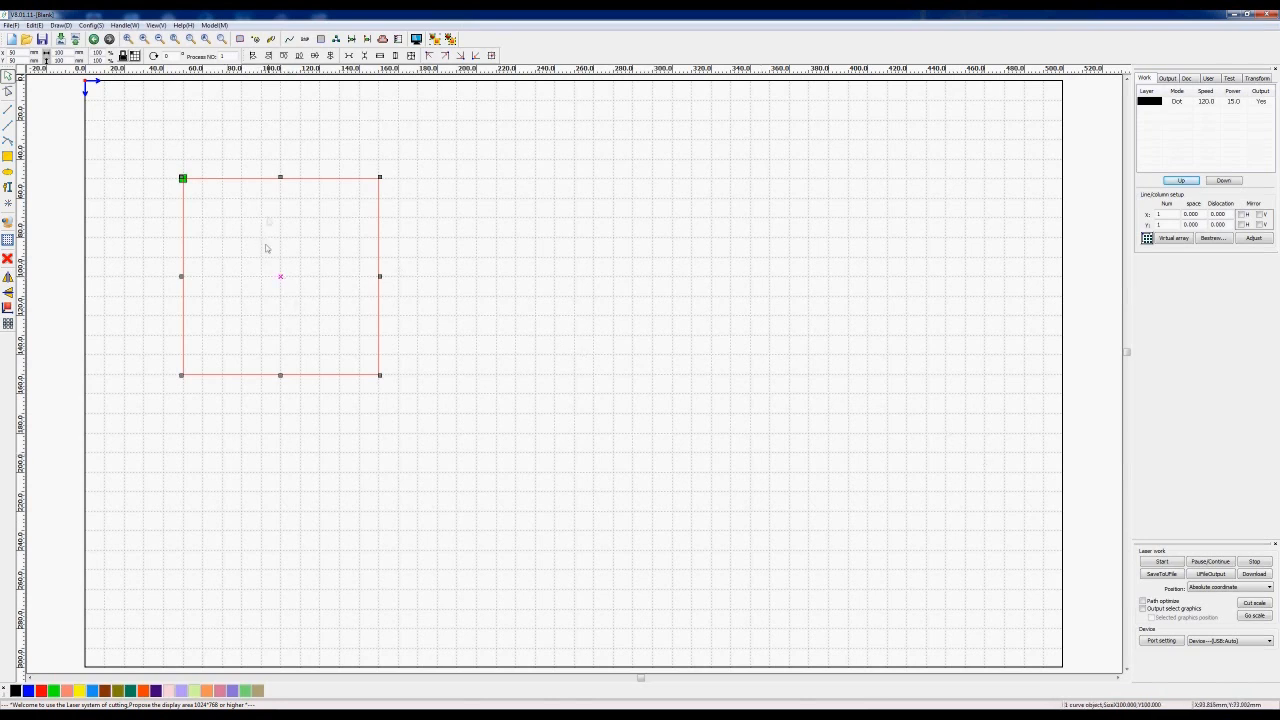
drag(280, 276, 85, 88)
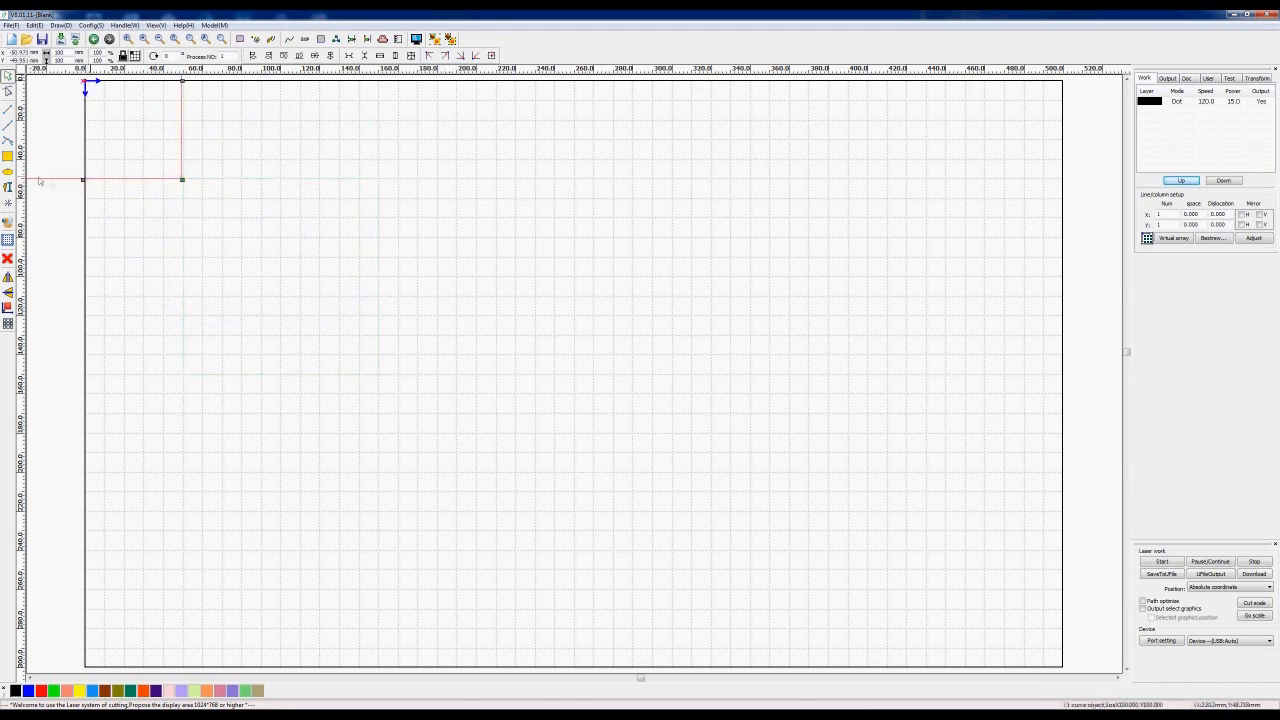
- Zoom out and back in to see the whole work area, then reselect the square
scroll(306, 200, up, 9)
scroll(306, 204, down, 10)
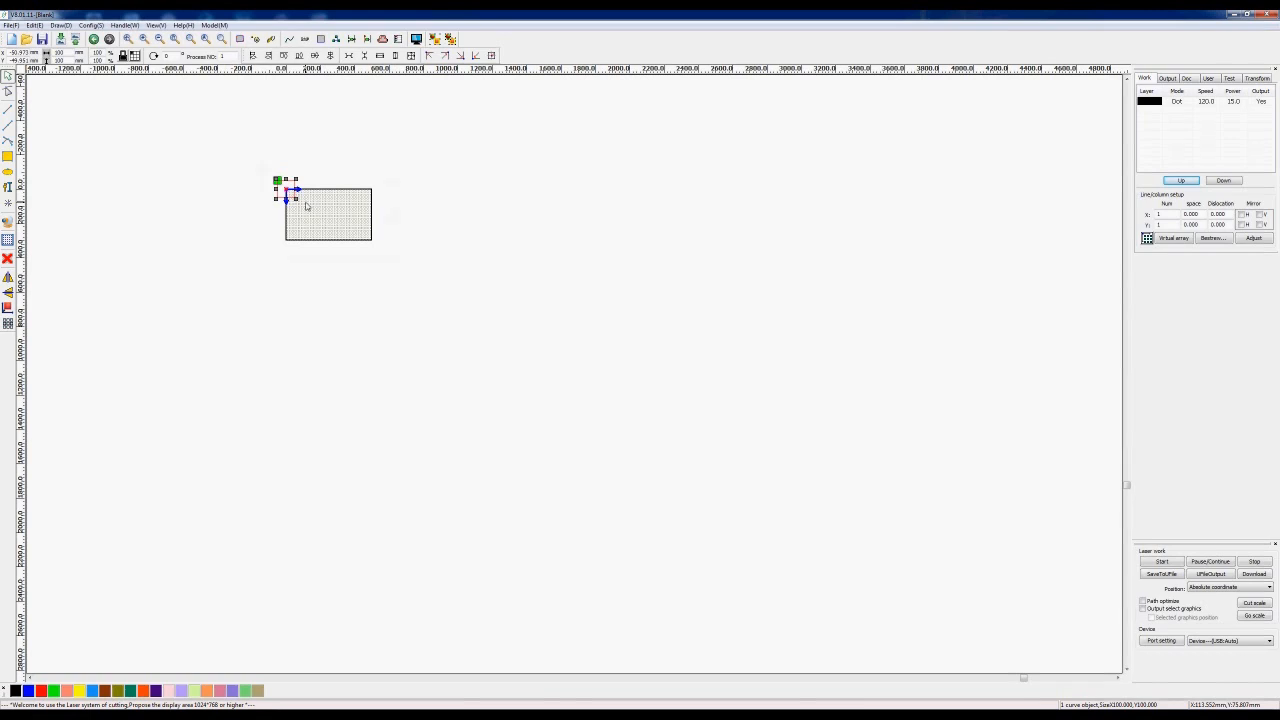
scroll(306, 205, up, 10)
scroll(306, 205, down, 1)
drag(454, 293, 457, 331)
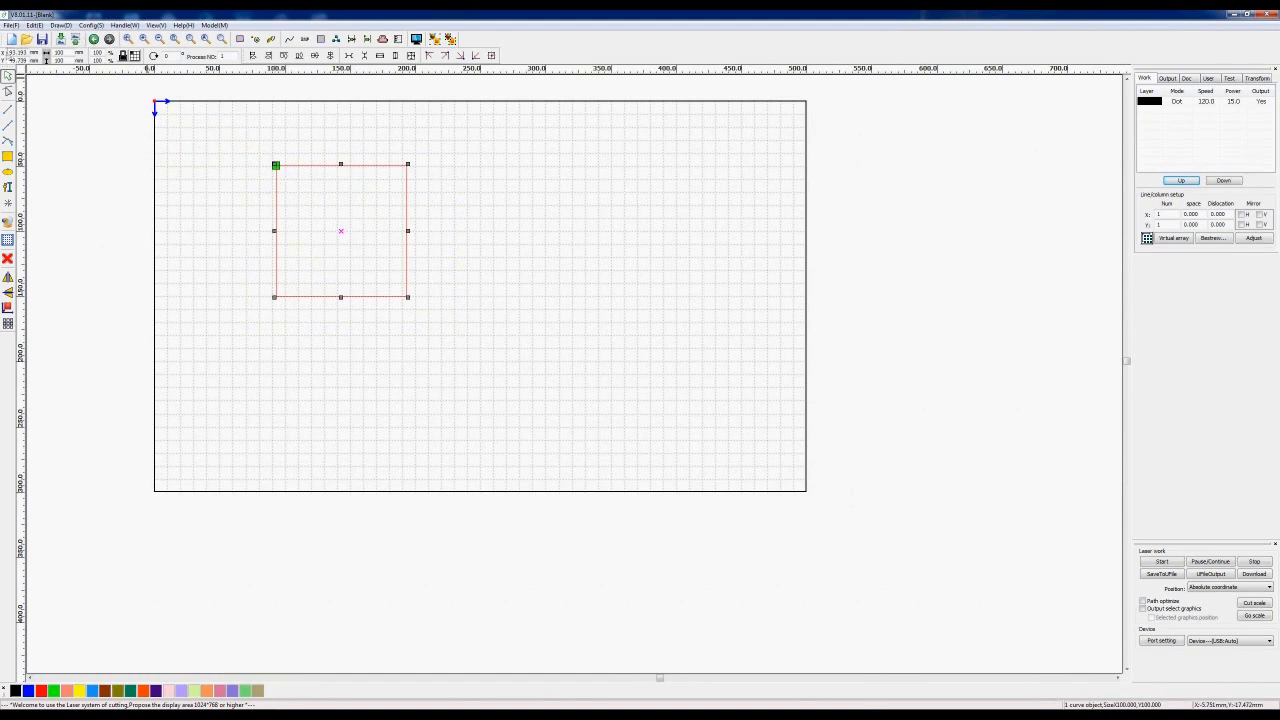
- Set the square's X position to 50 mm
drag(10, 53, 31, 53)
text(50)
key(Return)
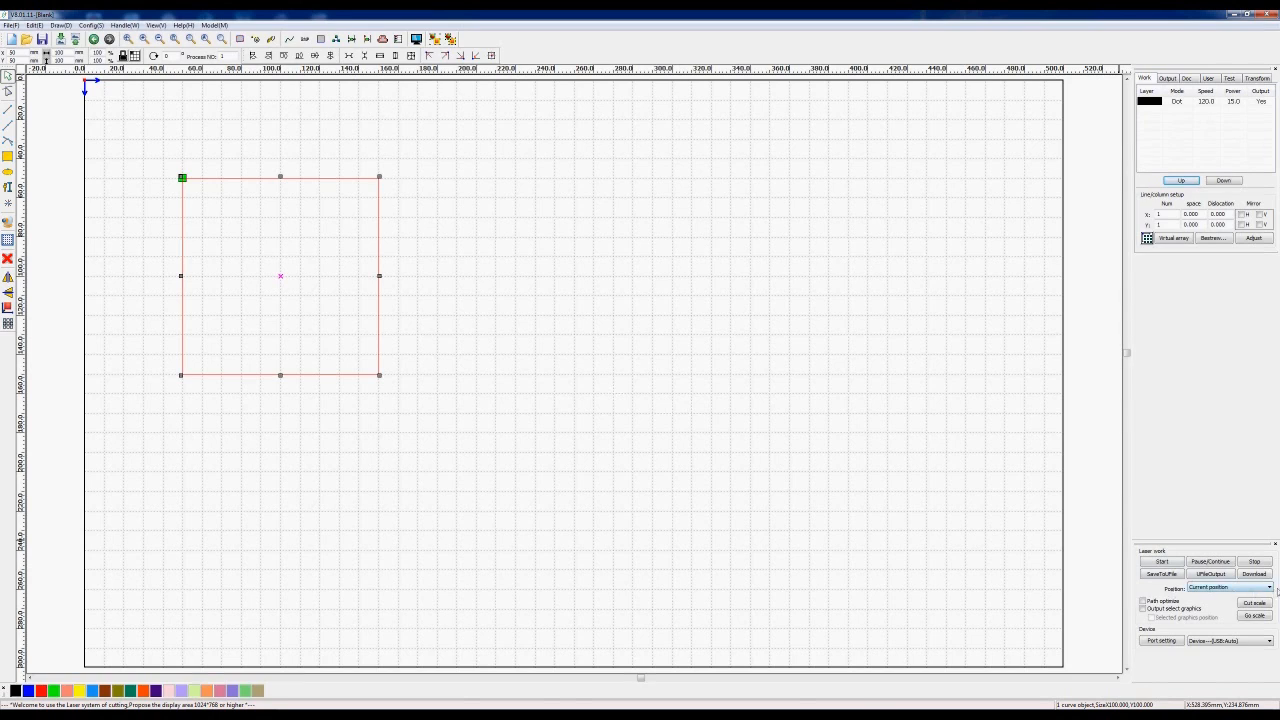
- Show the Laser work Position dropdown's start-position choices
click(1269, 589)
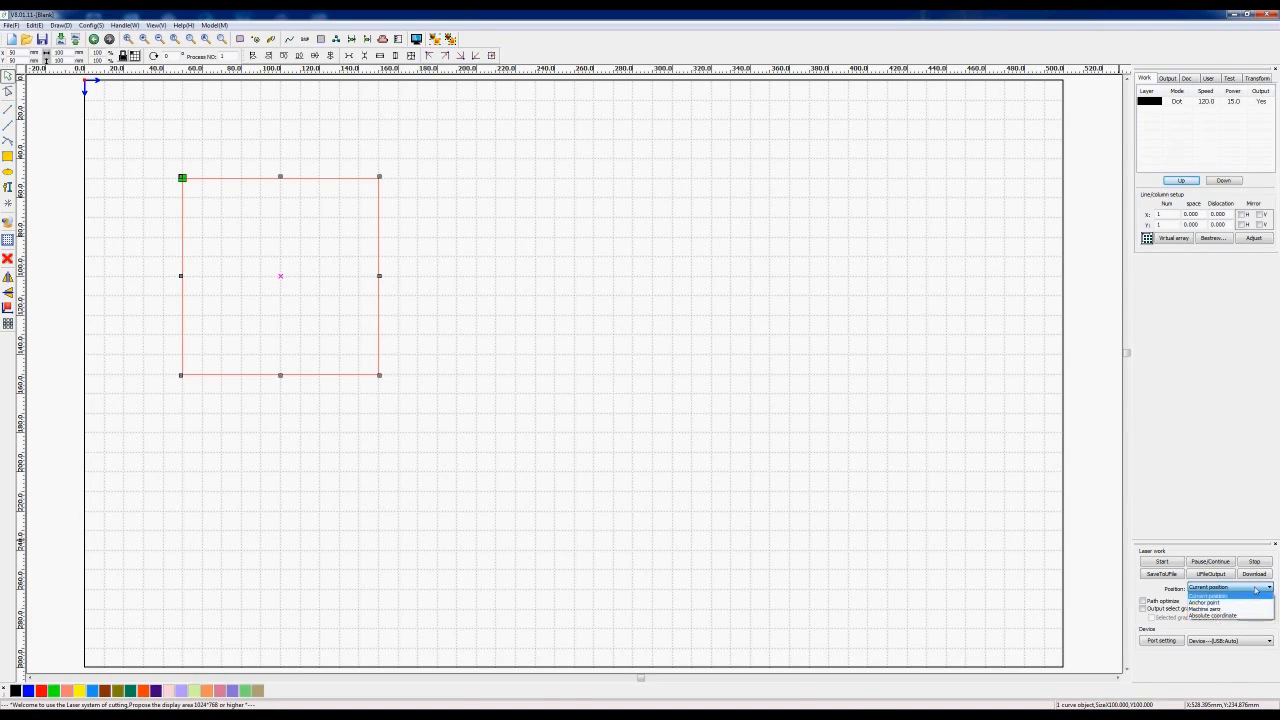
- Close the Position dropdown, keeping Current position selected
click(1255, 590)
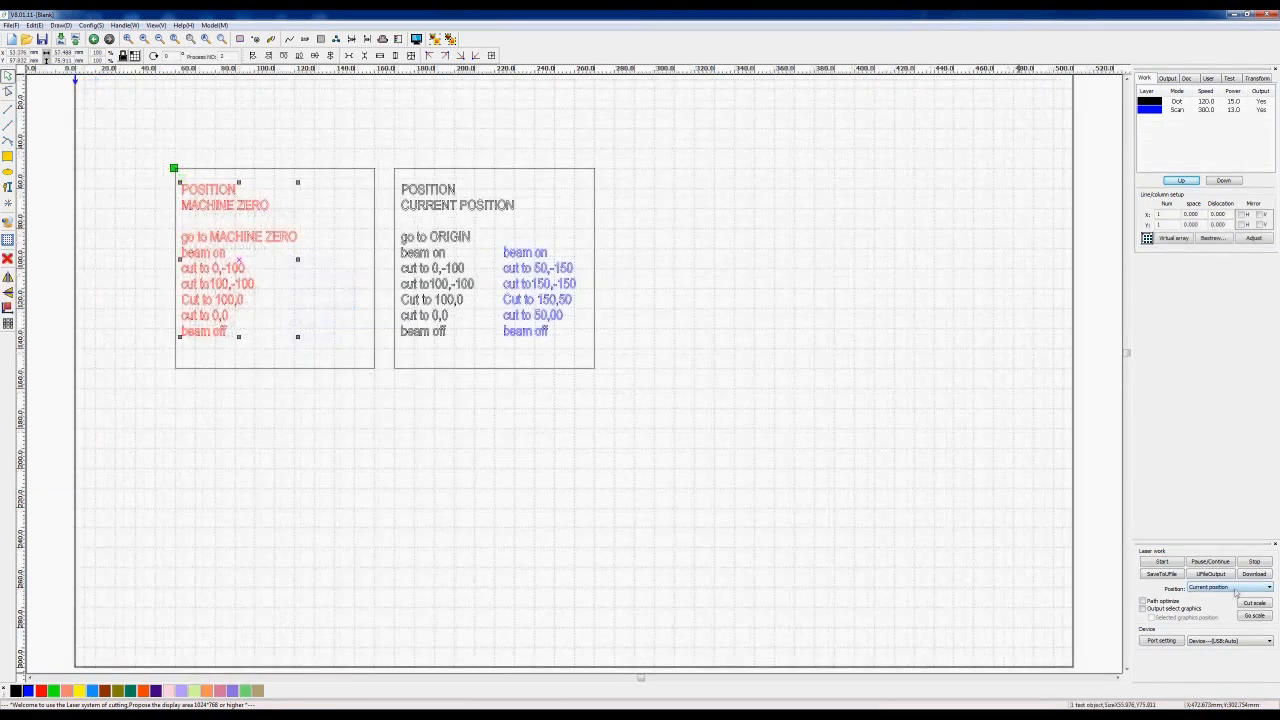
- Set the Laser work Position dropdown to Machine zero
click(1268, 587)
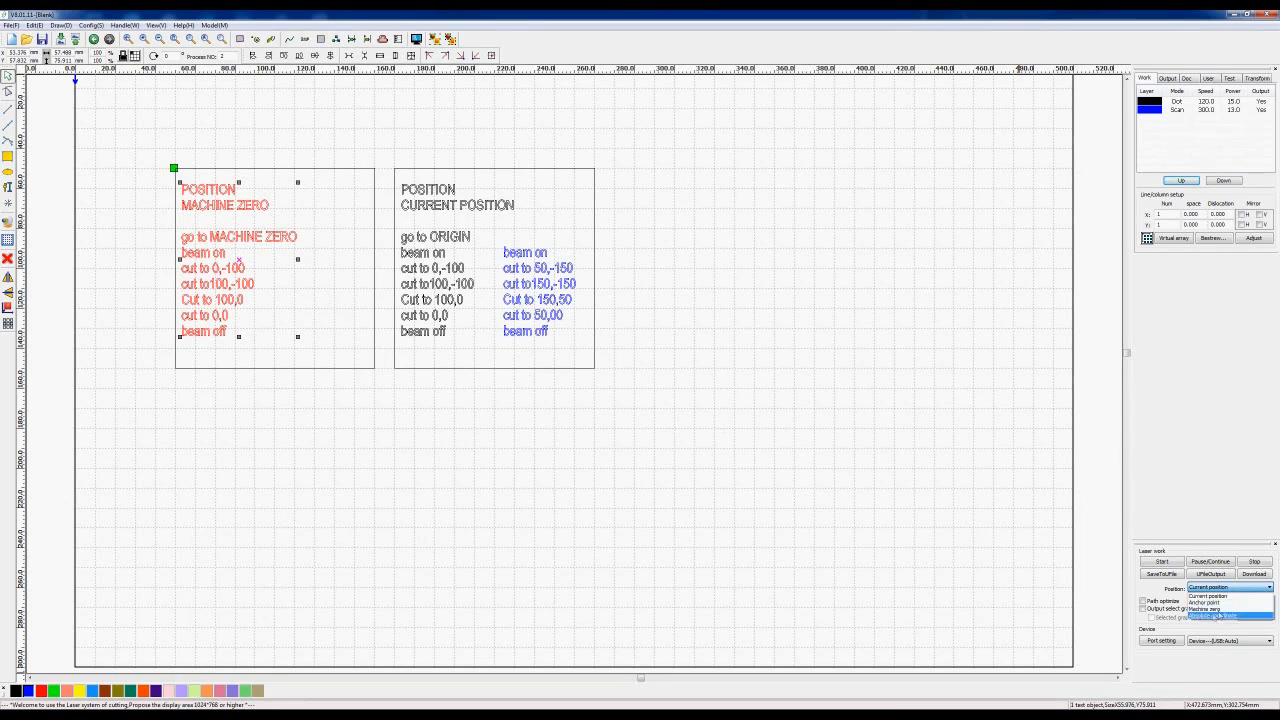
click(1211, 608)
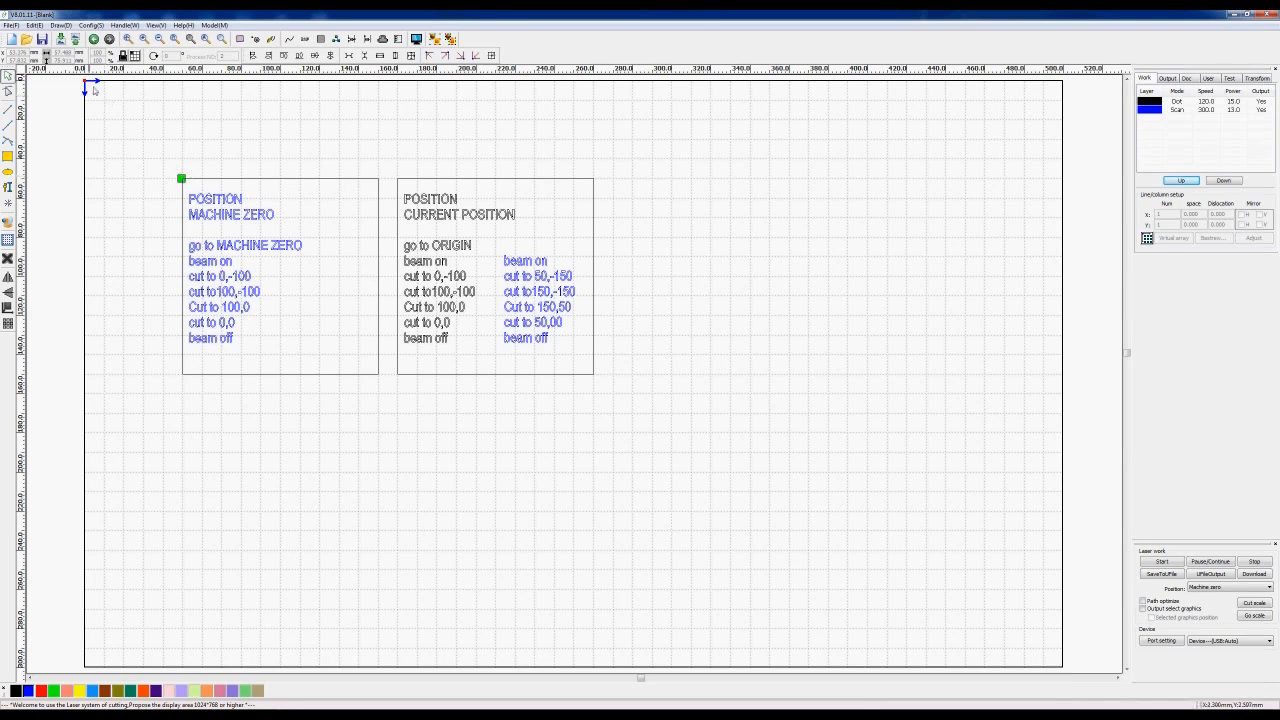
- Select the MACHINE ZERO box with its text and drag it to a new spot
drag(130, 148, 389, 397)
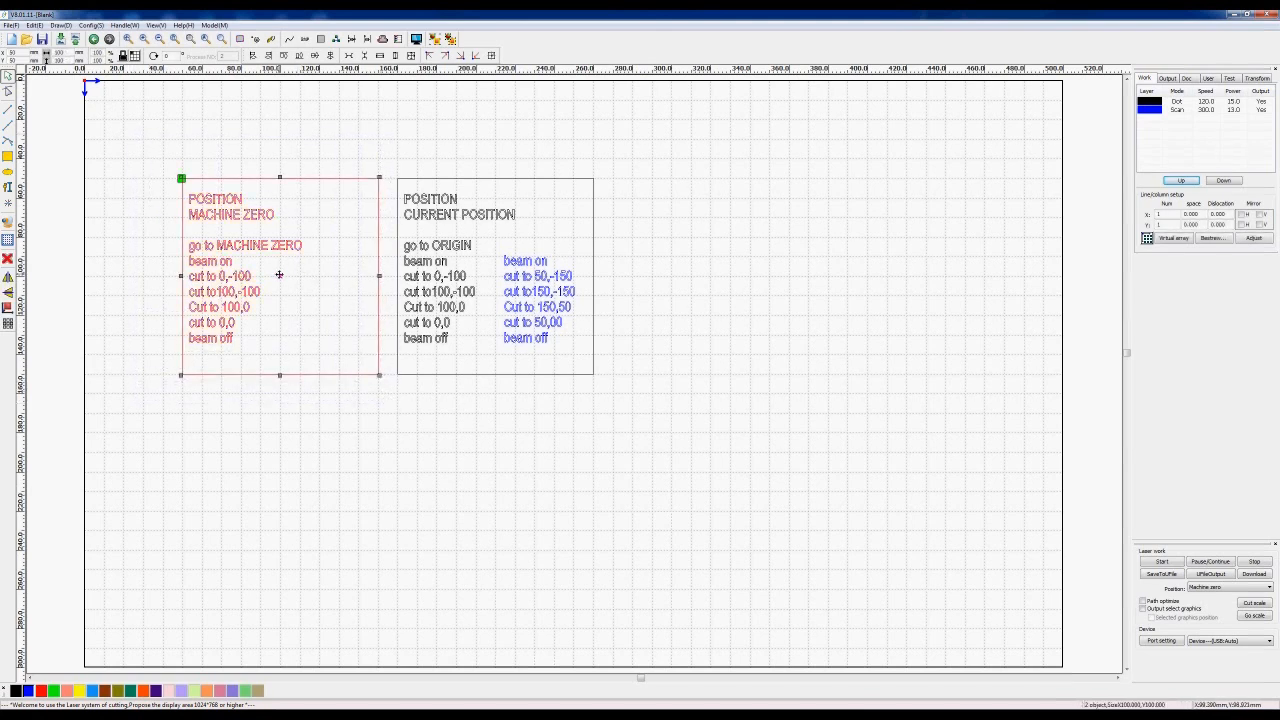
drag(279, 274, 180, 177)
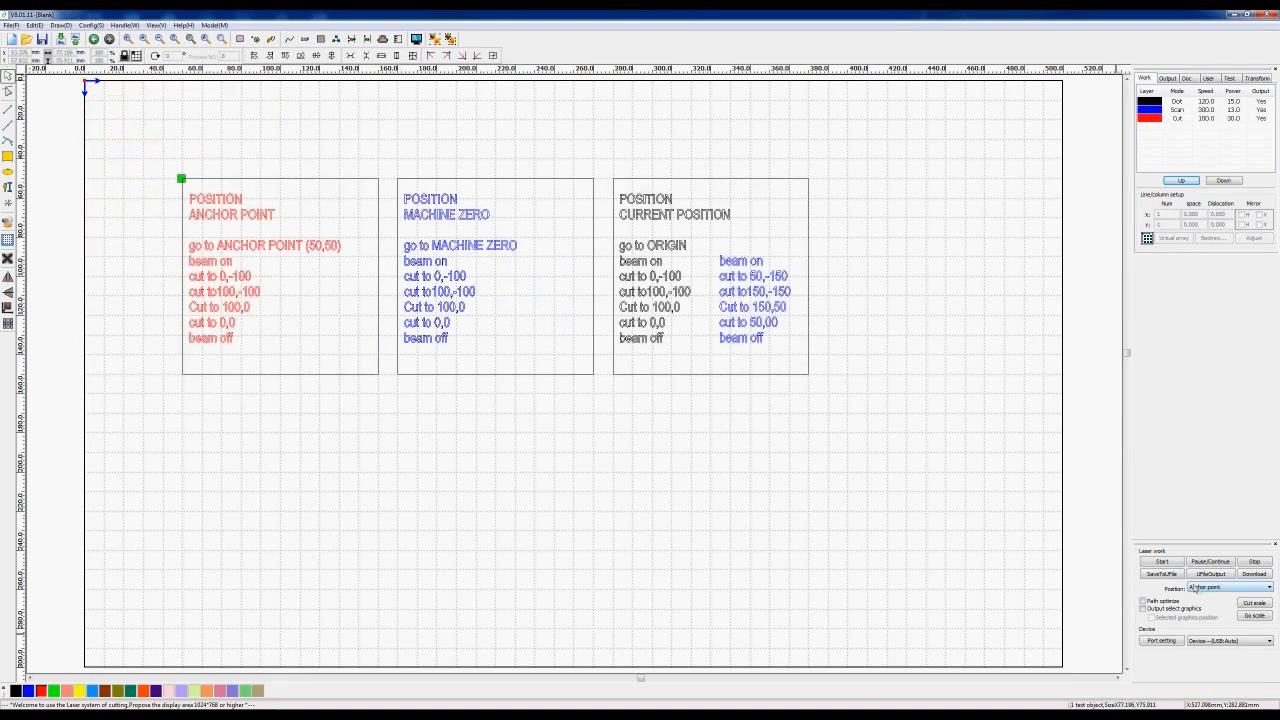
click(1222, 587)
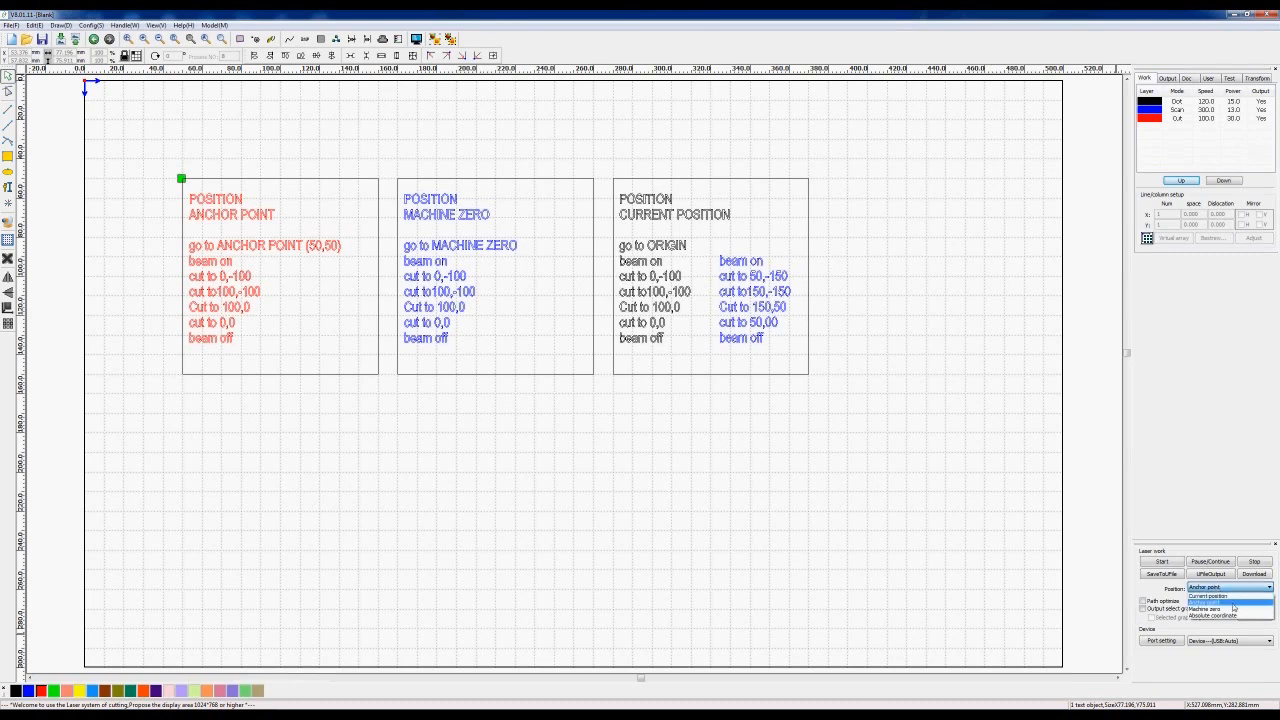
click(1233, 603)
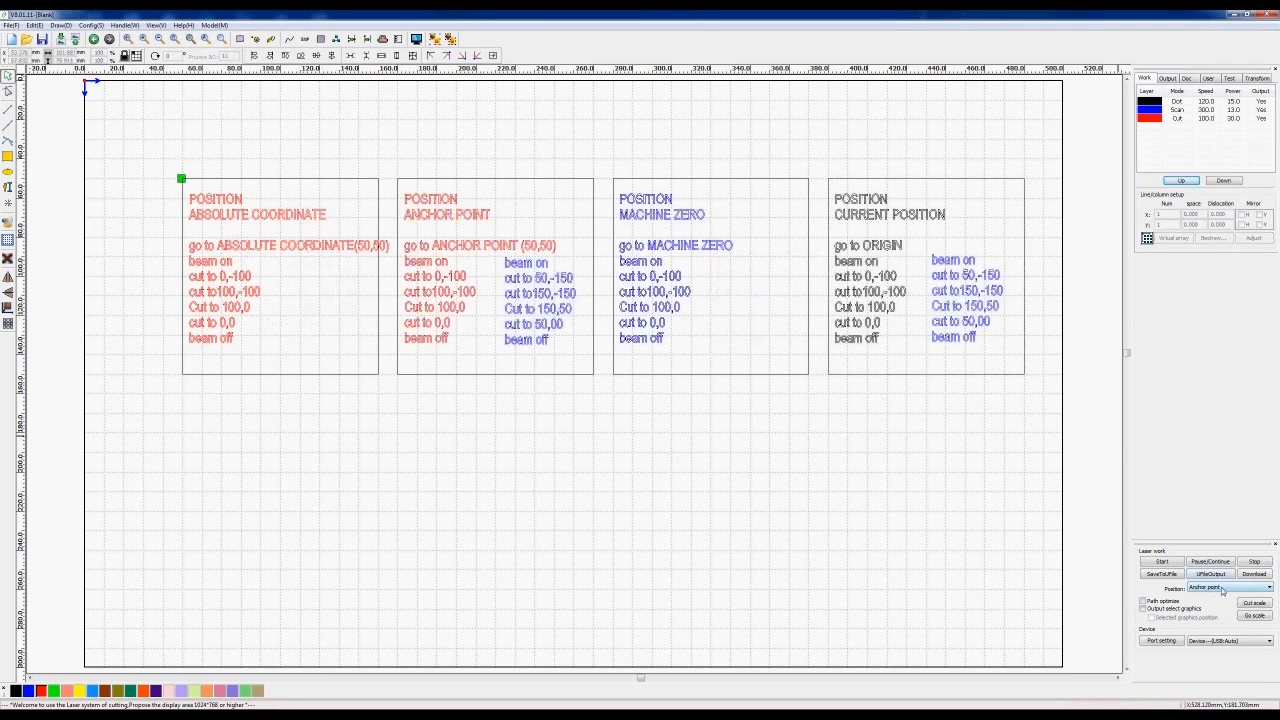
- Switch the Laser work Position setting from Anchor point to Absolute coordinate
click(1224, 588)
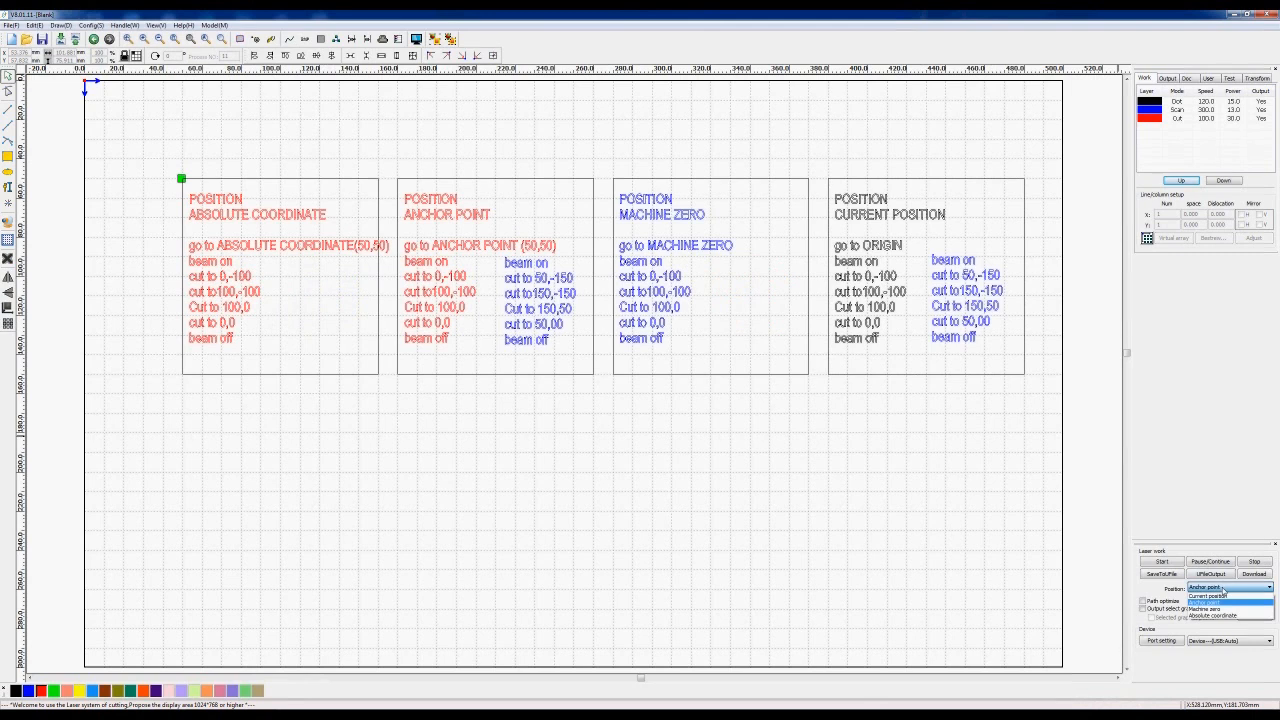
click(1225, 617)
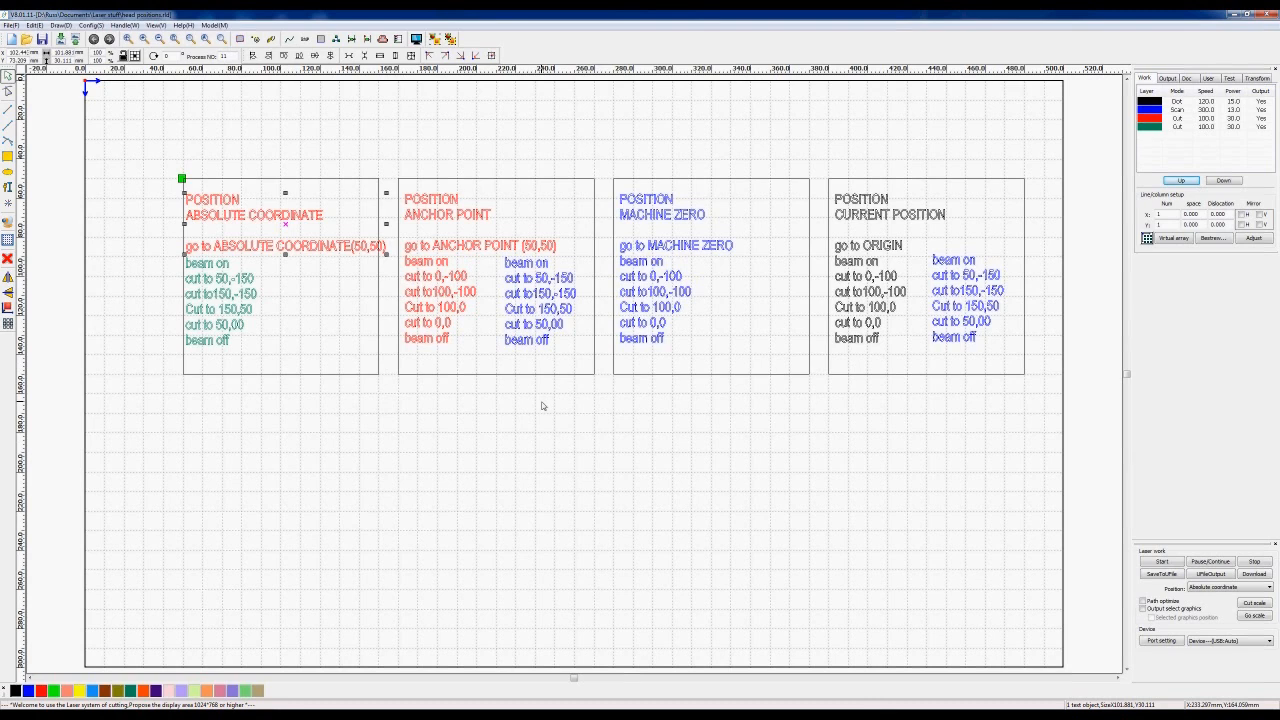
- Zoom in briefly, then zoom far out until the four-box layout is a tiny mark at the origin
scroll(542, 406, up, 1)
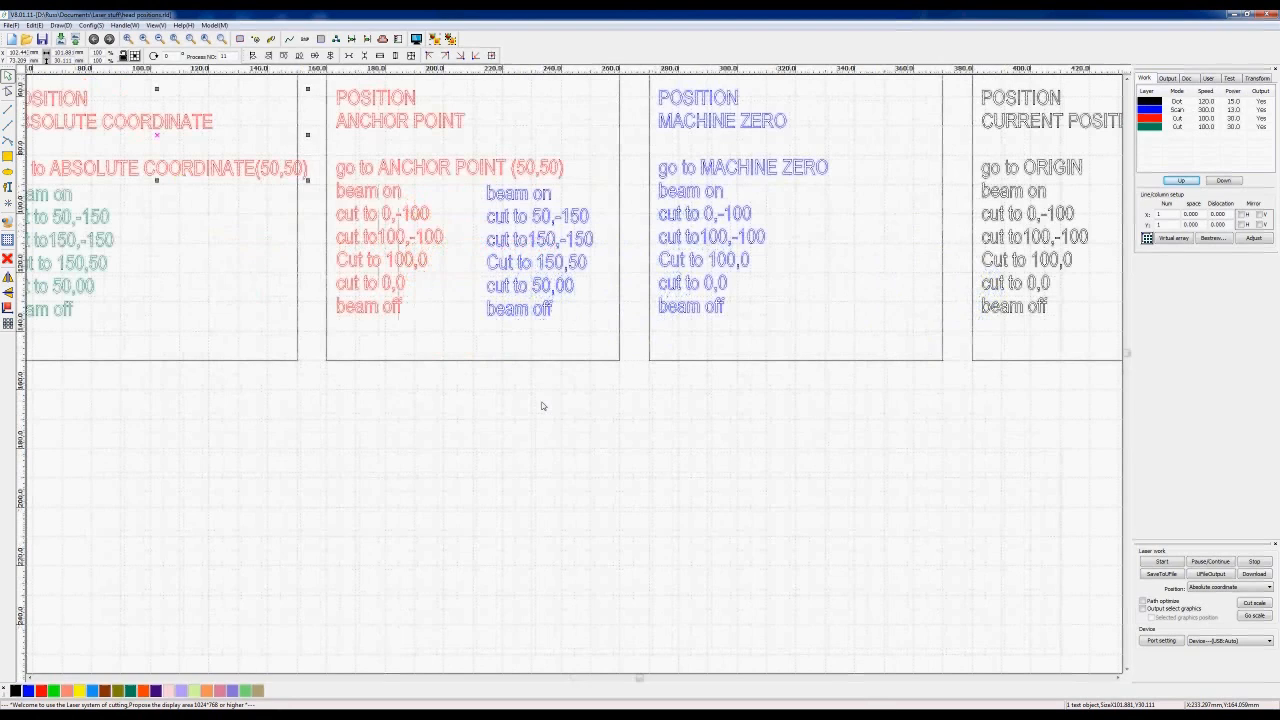
scroll(542, 406, up, 3)
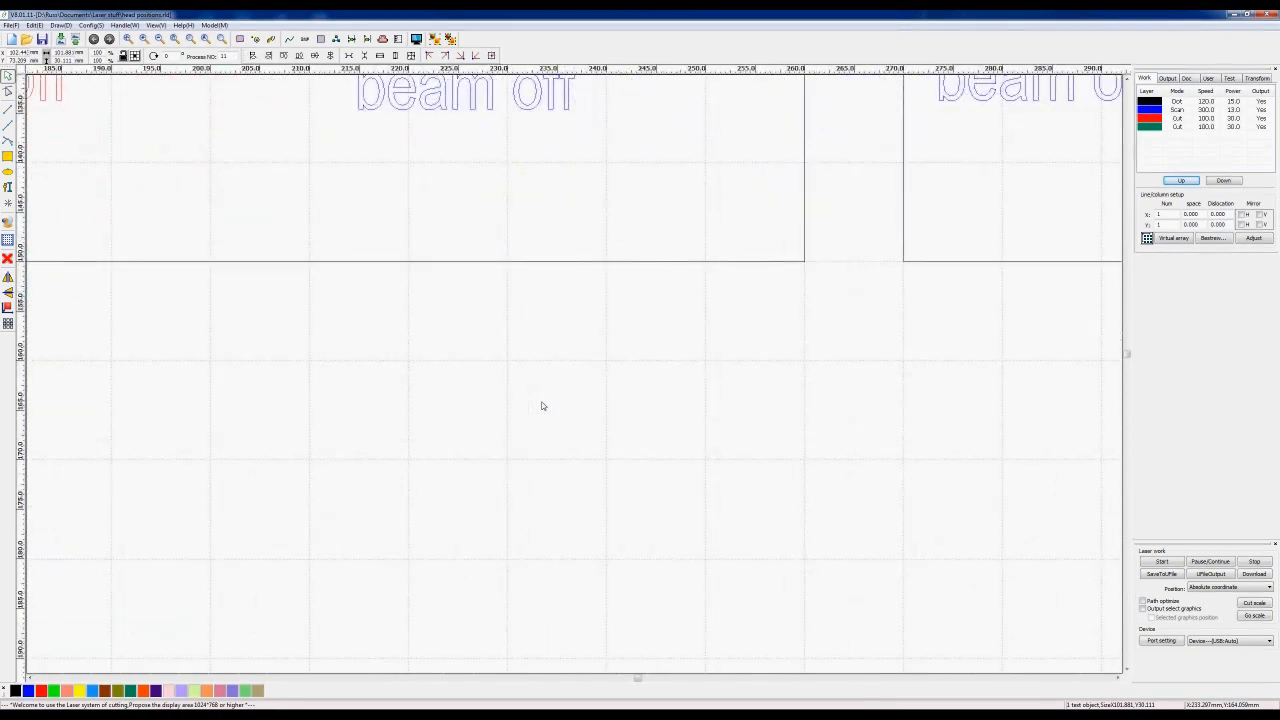
scroll(542, 406, down, 7)
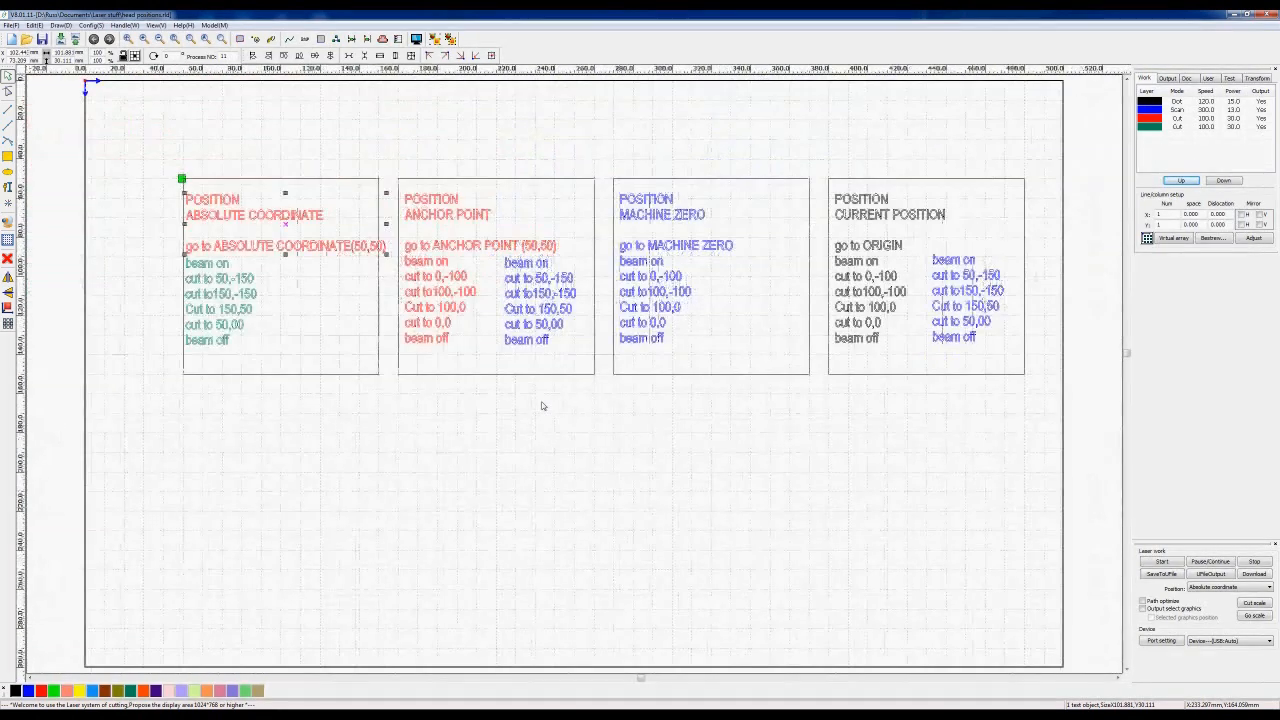
scroll(542, 406, down, 6)
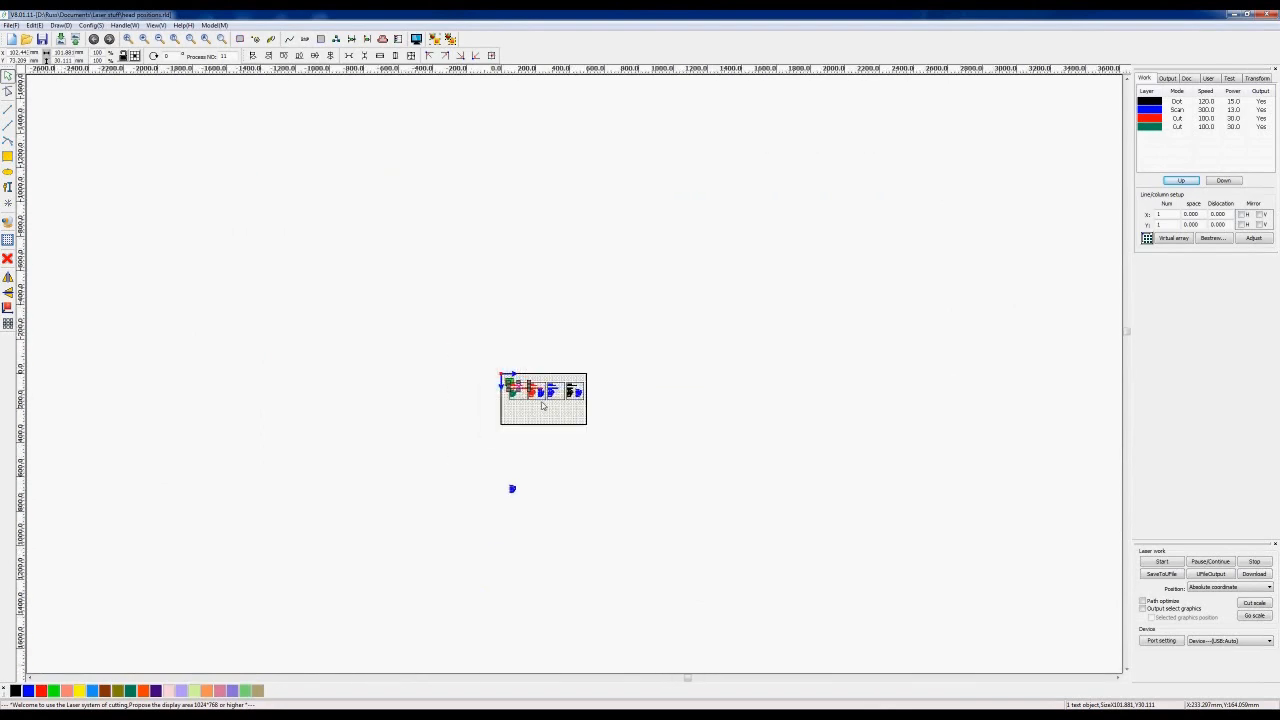
scroll(542, 404, down, 6)
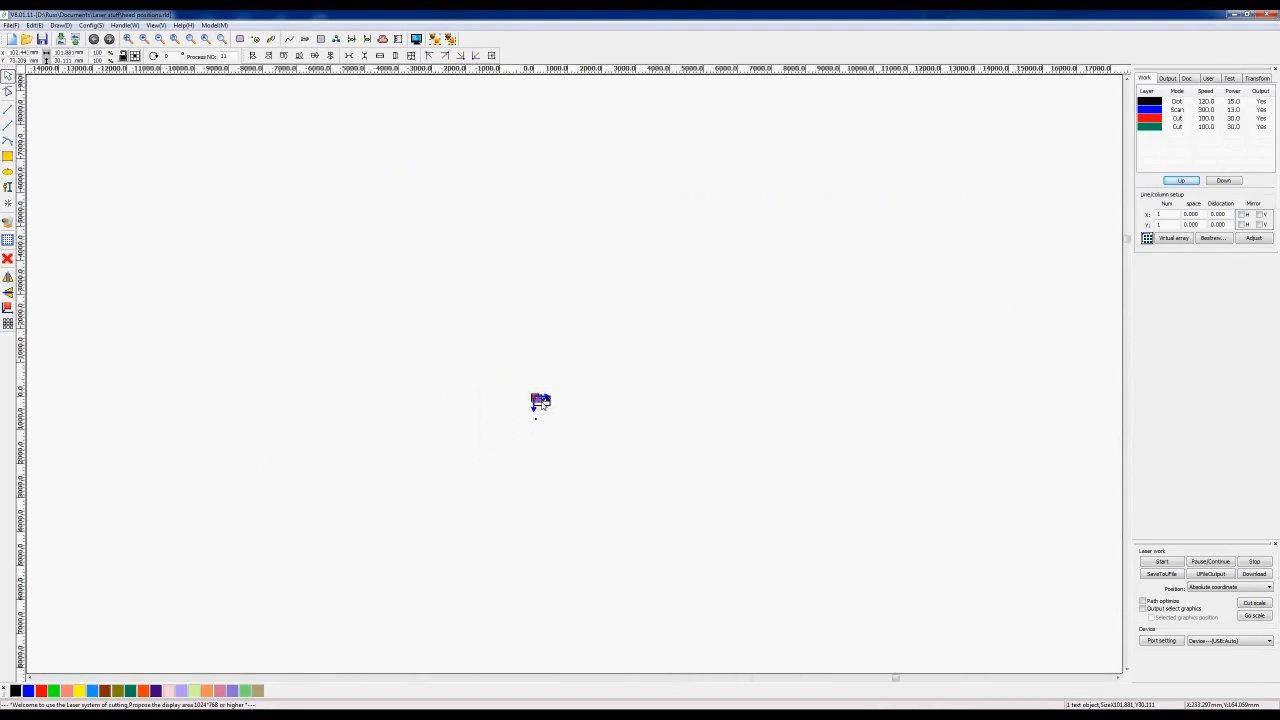
scroll(543, 405, down, 2)
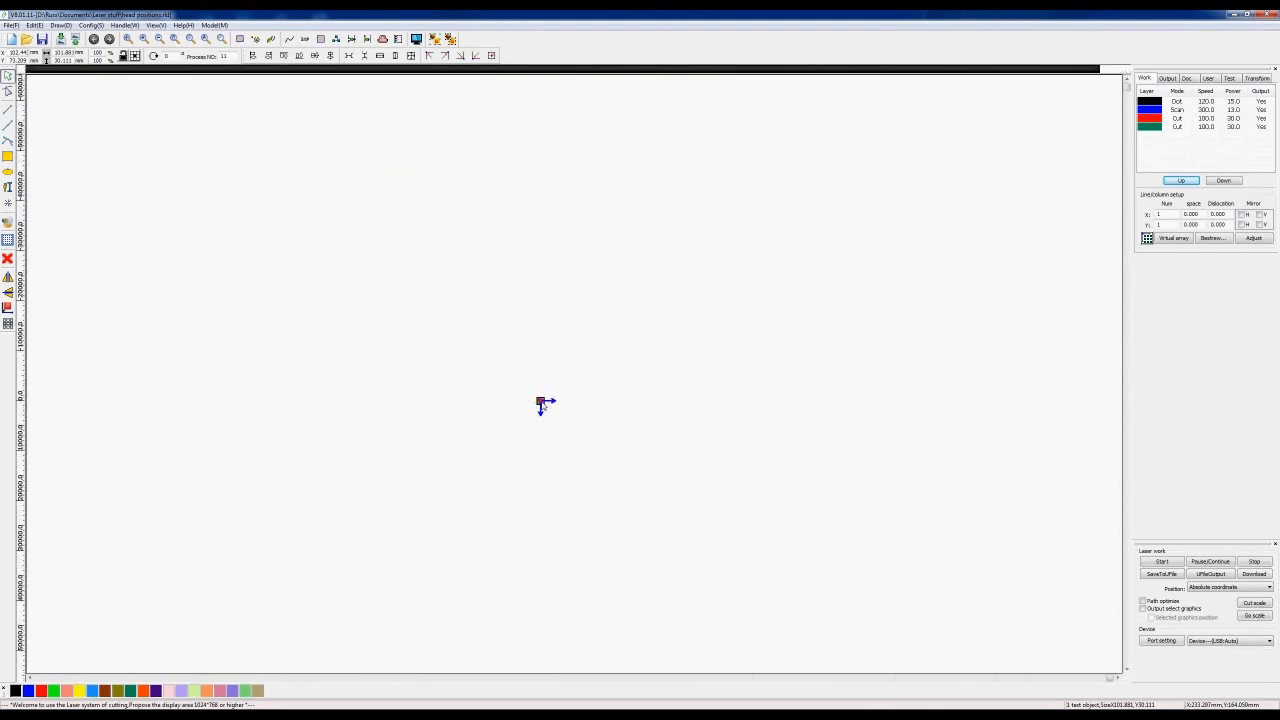